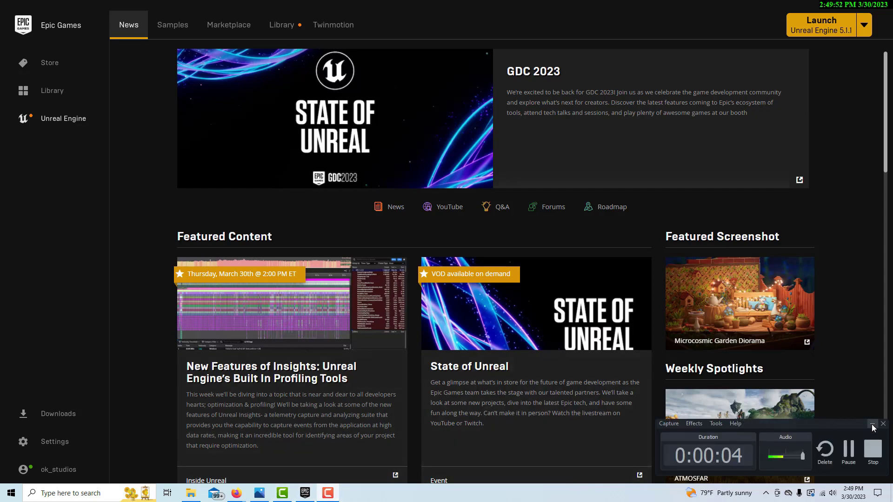
- Switch the Epic Games Launcher to the Library tab and browse down through the Vault assets
left_click(872, 425)
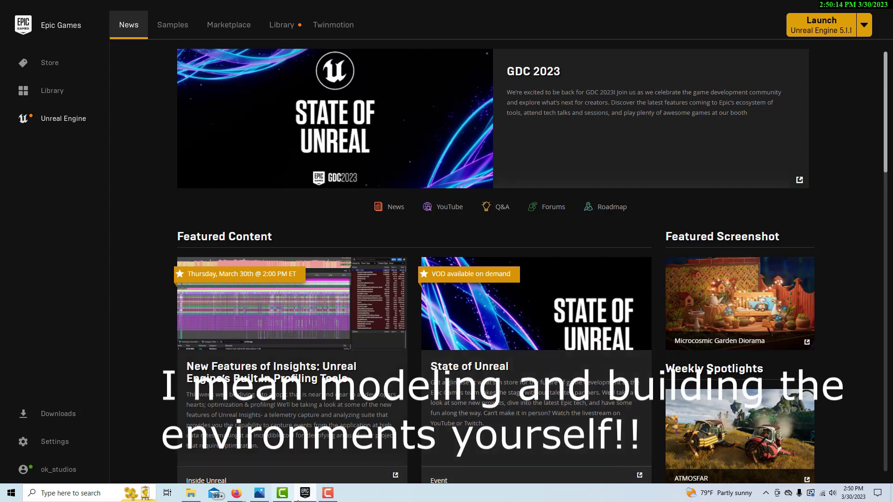
left_click(281, 25)
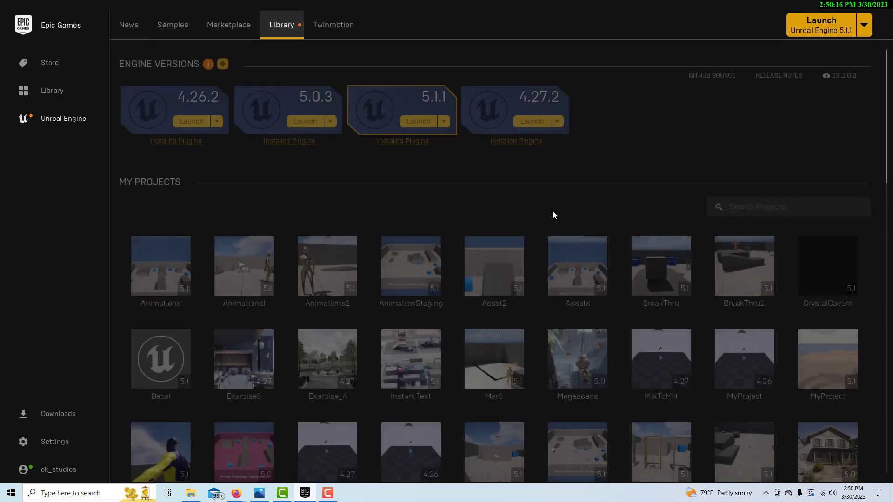
scroll(552, 206, "down", 9)
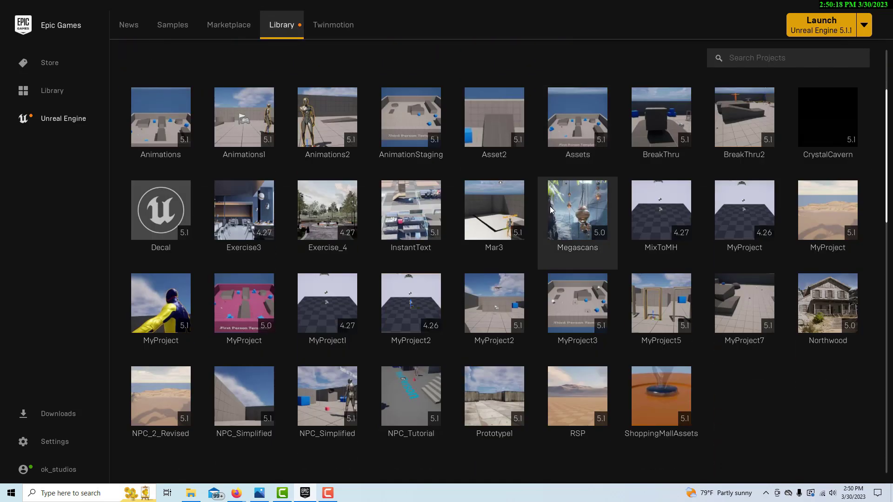
scroll(544, 211, "down", 4)
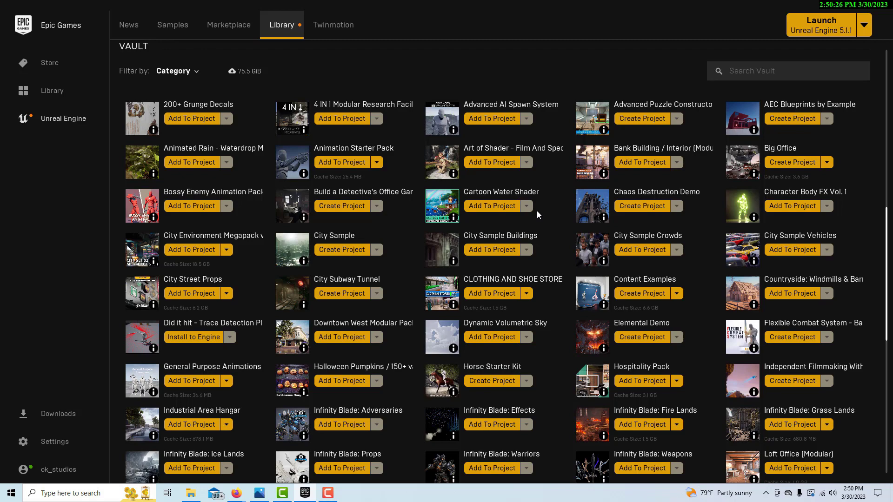
scroll(536, 214, "down", 5)
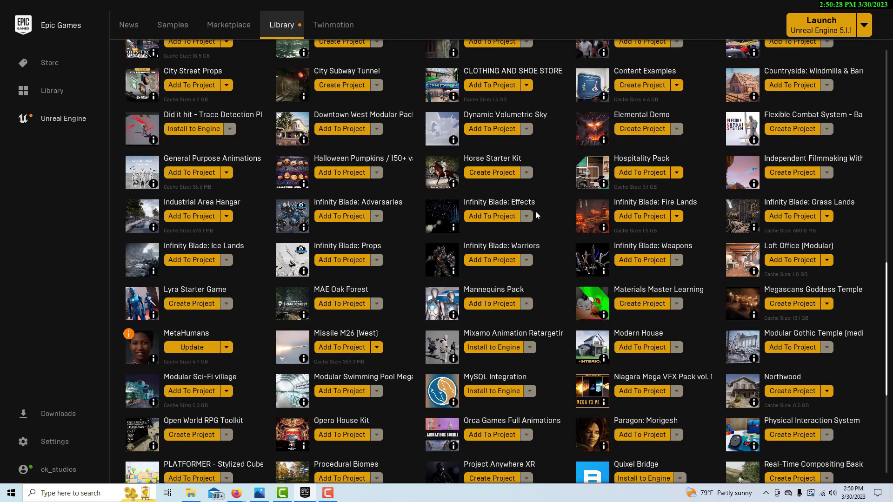
scroll(536, 215, "down", 1)
- Return to the My Projects grid listing Assets, Prototype1 and the other projects
scroll(535, 216, "up", 4)
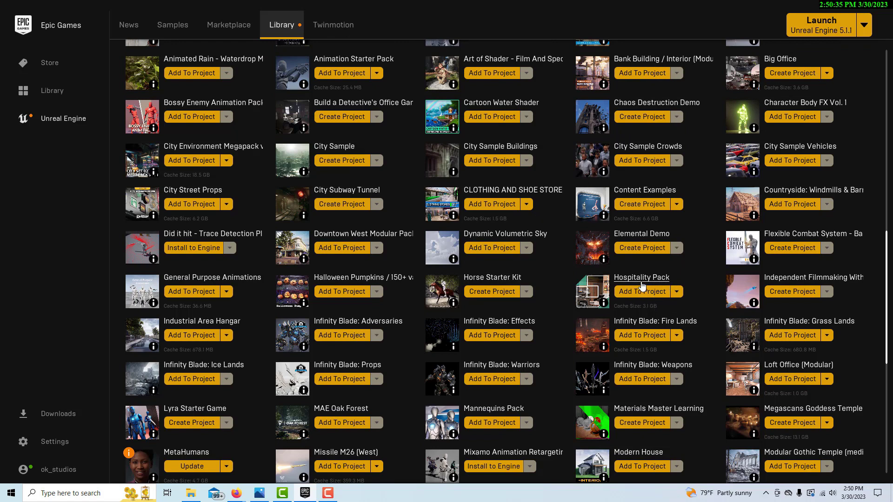
scroll(767, 209, "up", 2)
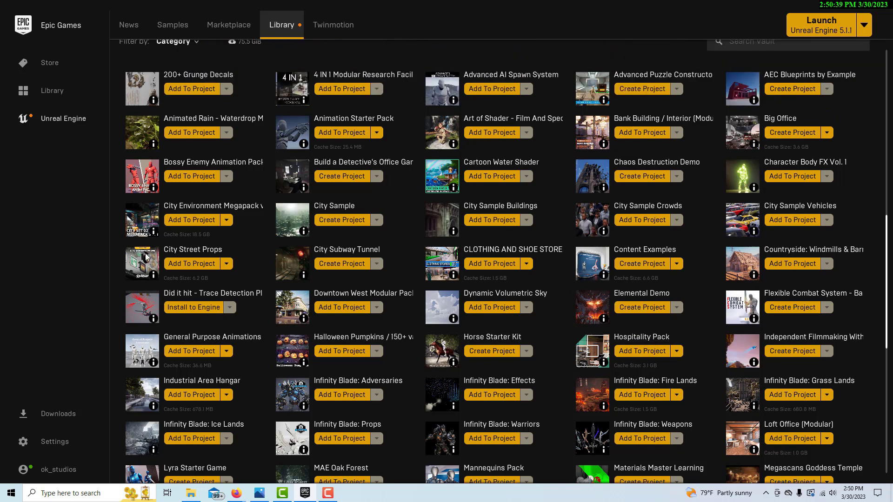
scroll(158, 258, "down", 3)
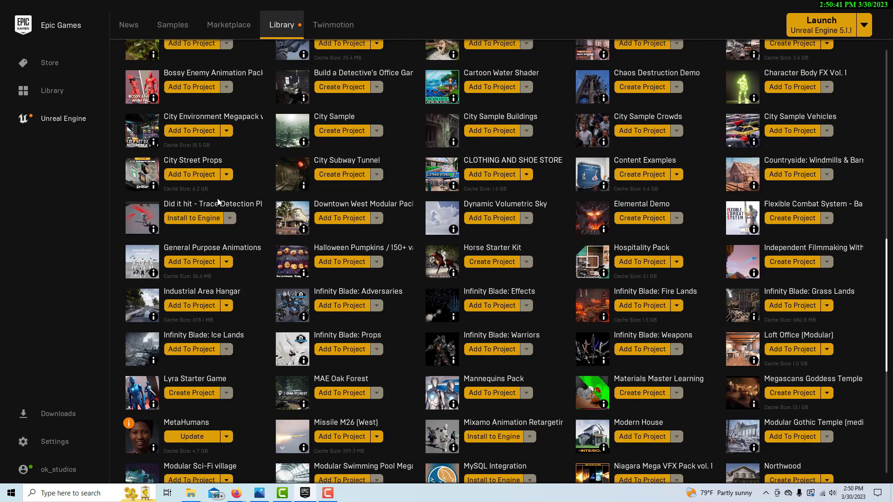
scroll(197, 282, "down", 4)
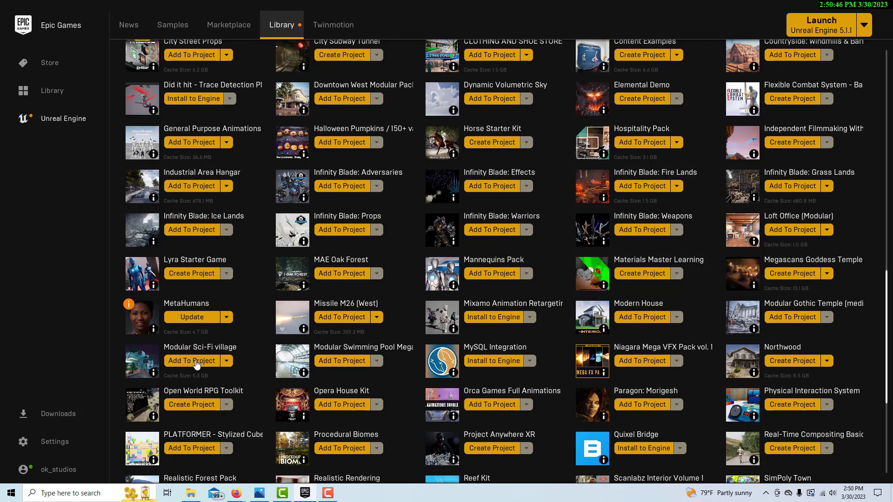
scroll(400, 357, "up", 7)
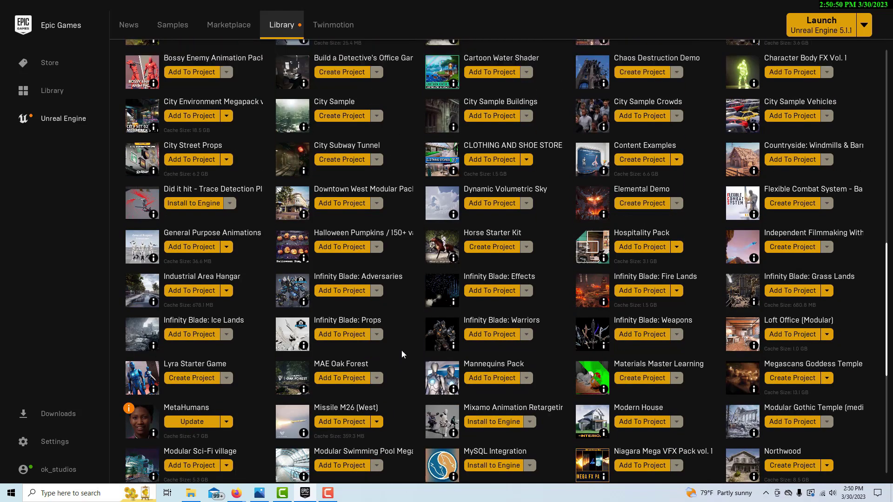
scroll(398, 350, "up", 7)
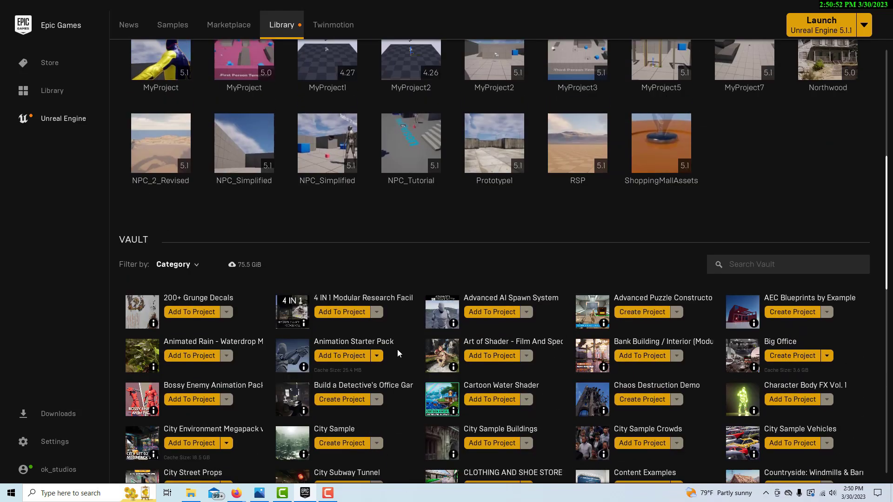
scroll(396, 352, "up", 5)
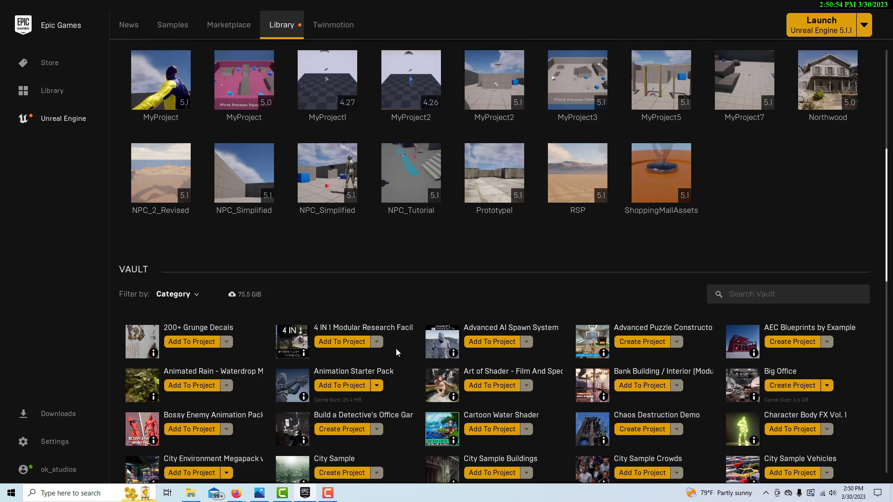
scroll(395, 347, "up", 5)
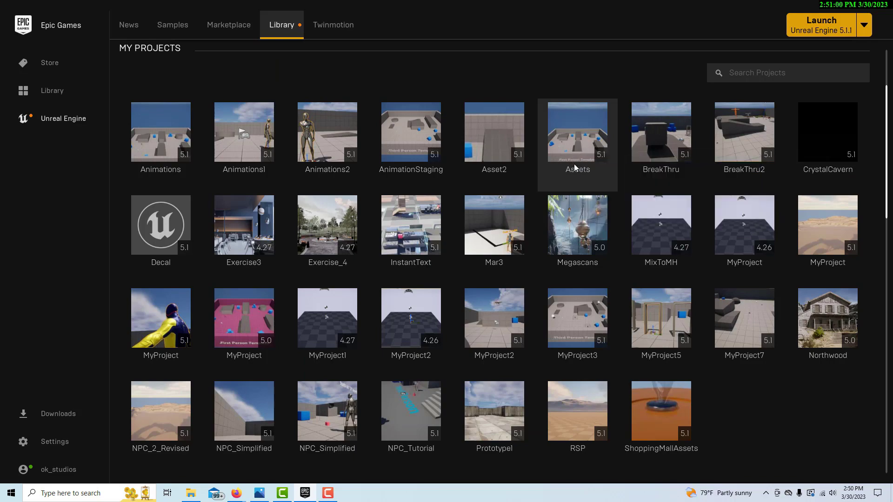
- Browse further down the Library's Vault assets
scroll(591, 173, "down", 12)
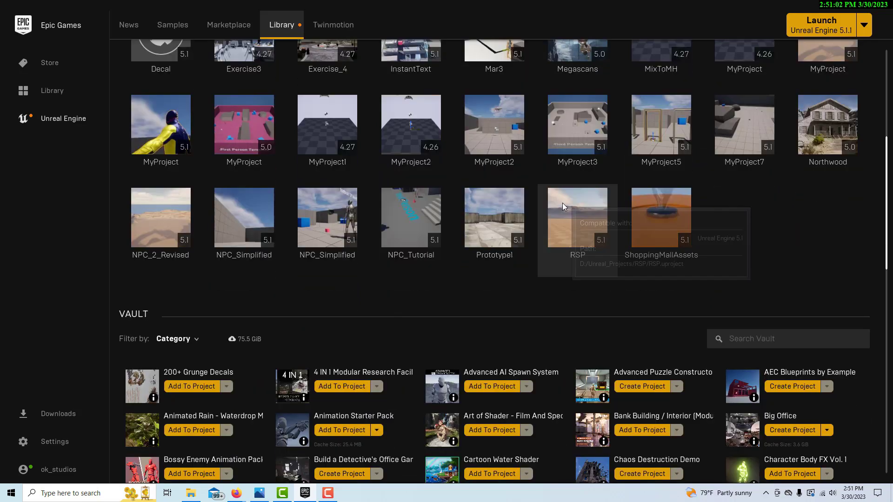
scroll(234, 344, "down", 4)
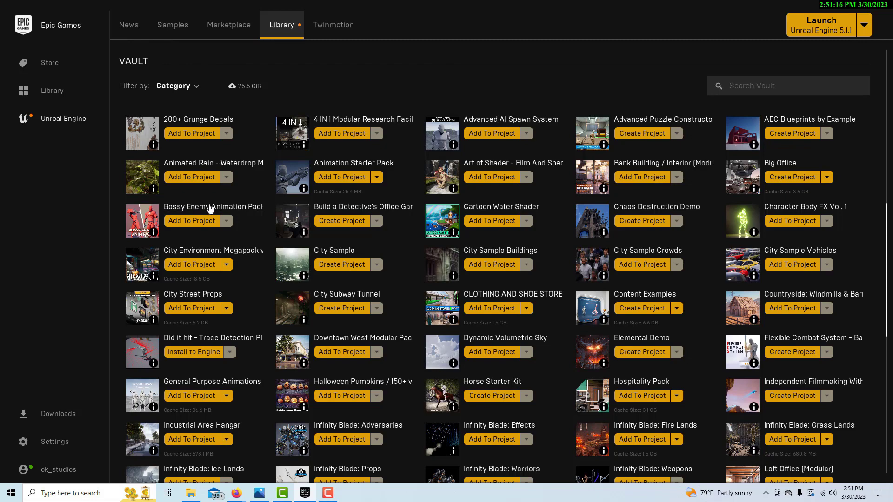
scroll(208, 208, "down", 2)
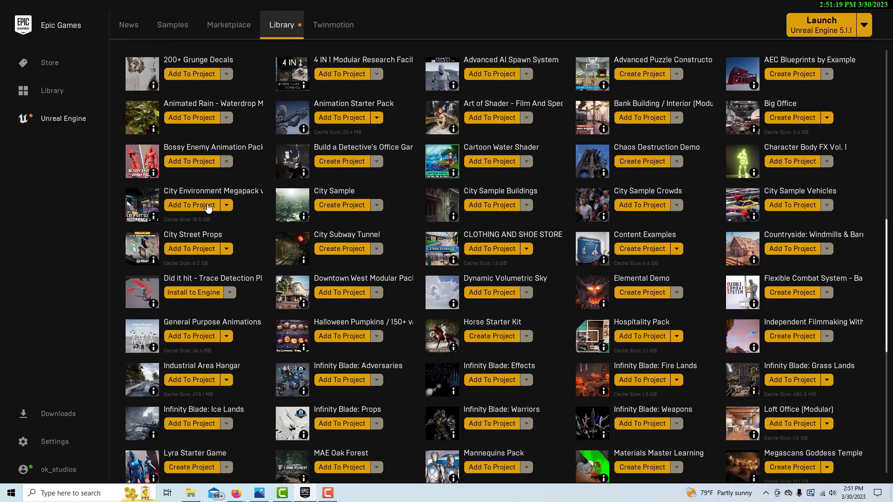
scroll(207, 207, "down", 3)
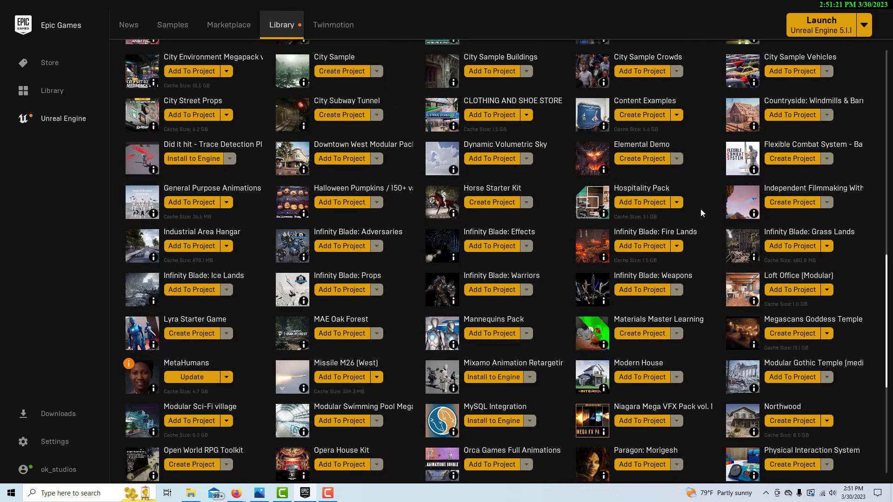
scroll(644, 203, "down", 2)
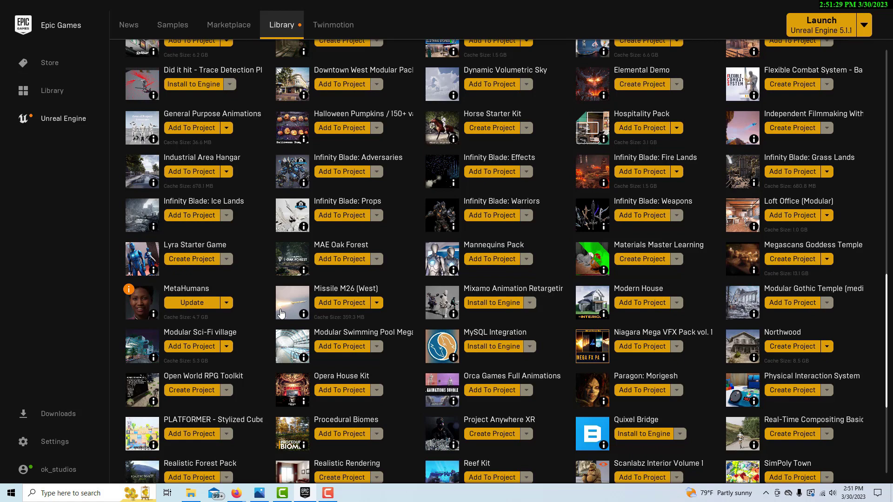
scroll(253, 272, "down", 3)
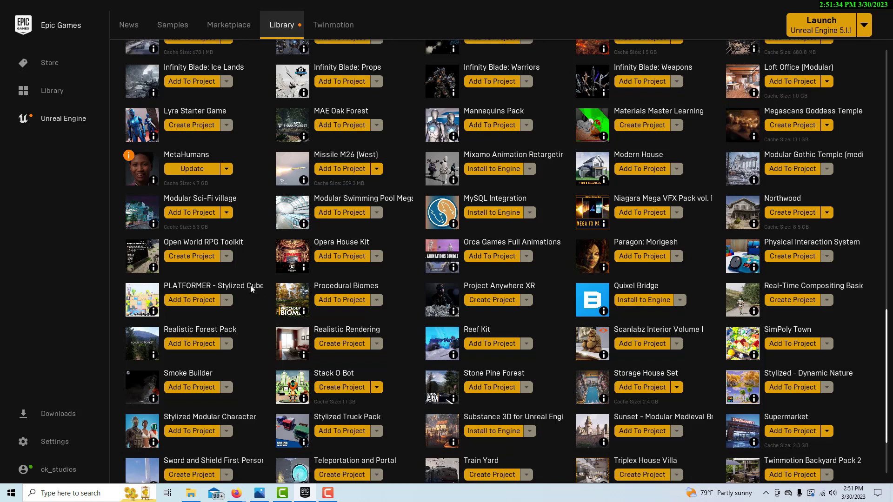
scroll(242, 302, "down", 1)
scroll(250, 305, "down", 2)
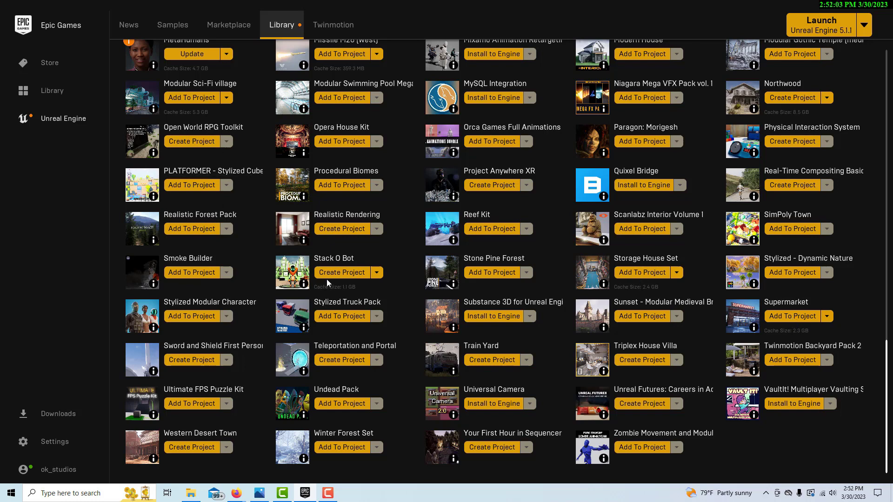
- Return to My Projects and launch the Assets project in Unreal Editor
scroll(326, 279, "up", 5)
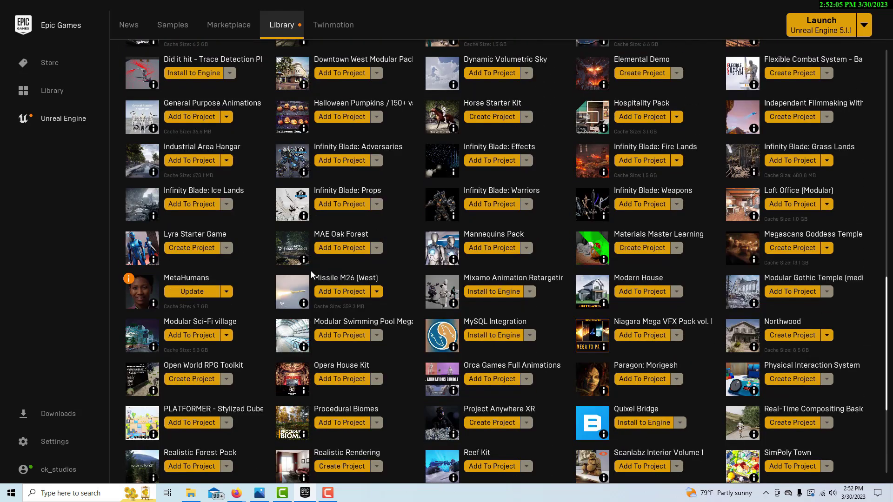
scroll(311, 274, "up", 10)
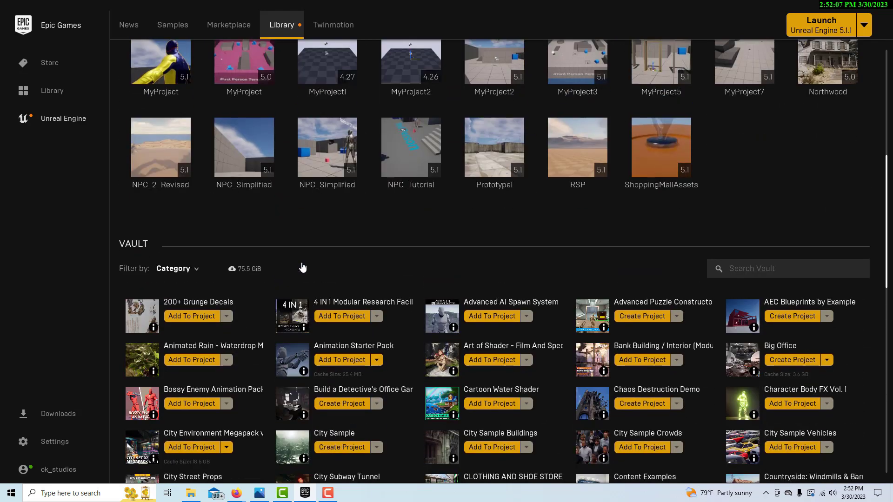
scroll(300, 263, "up", 5)
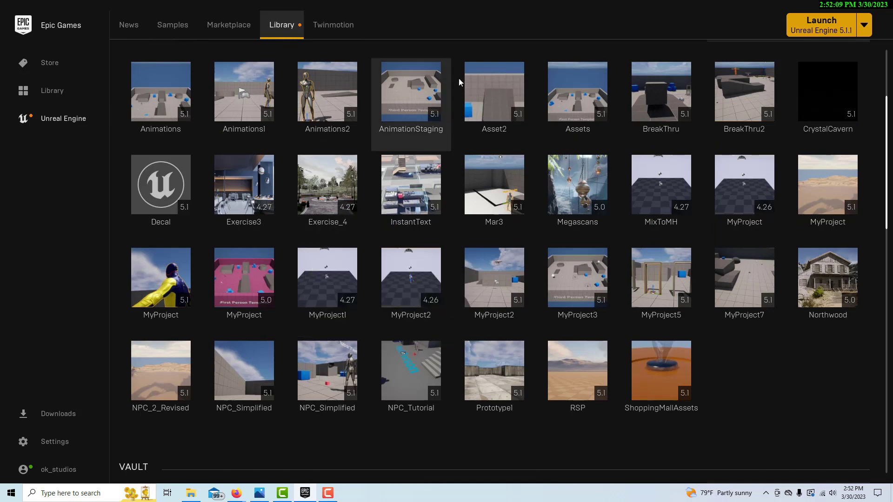
double_click(579, 102)
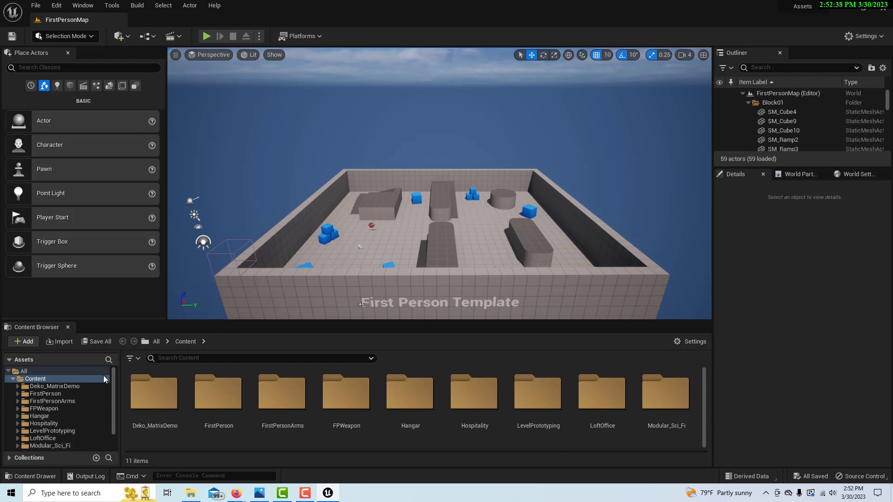
- Open the Hospitality folder in the Assets project's Content Browser tree
scroll(115, 391, "down", 3)
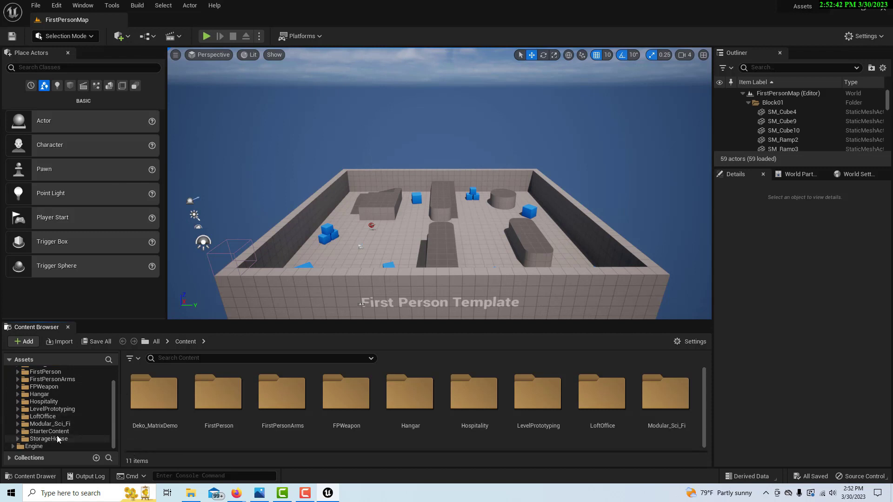
left_click(44, 402)
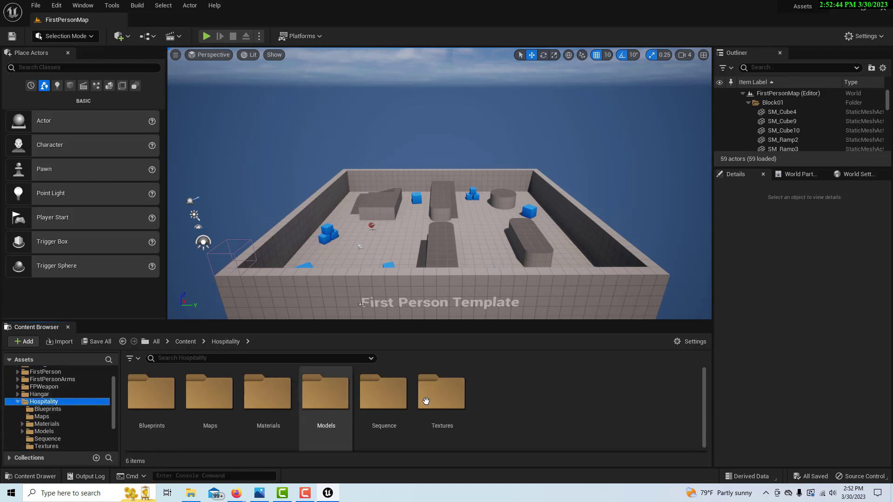
- Browse the Hospitality Materials, then the Models Kitchen and Utensils folders
left_click(46, 424)
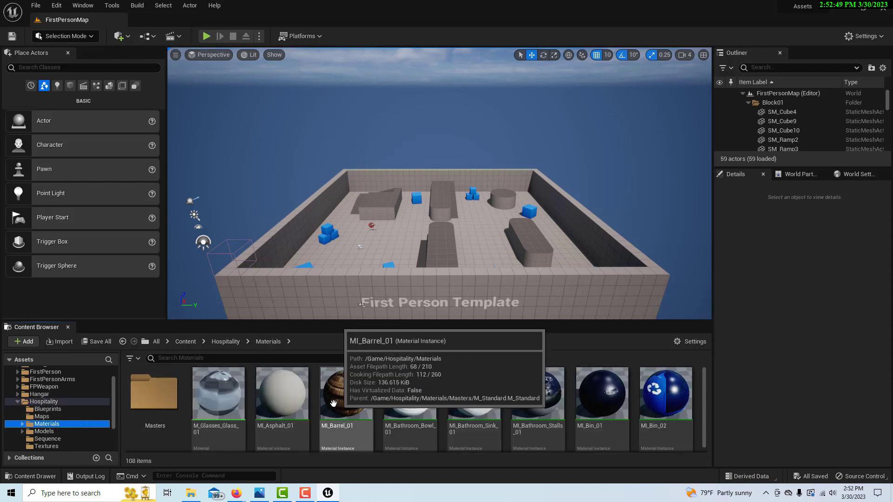
scroll(37, 421, "down", 2)
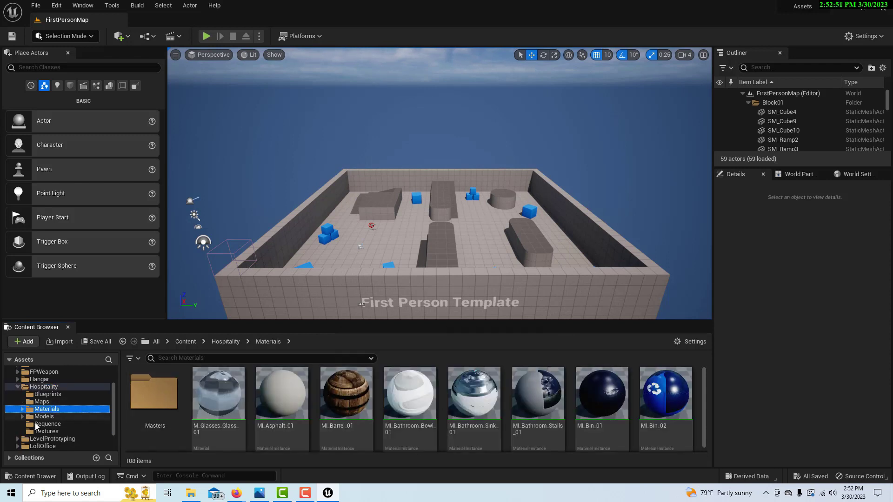
left_click(42, 416)
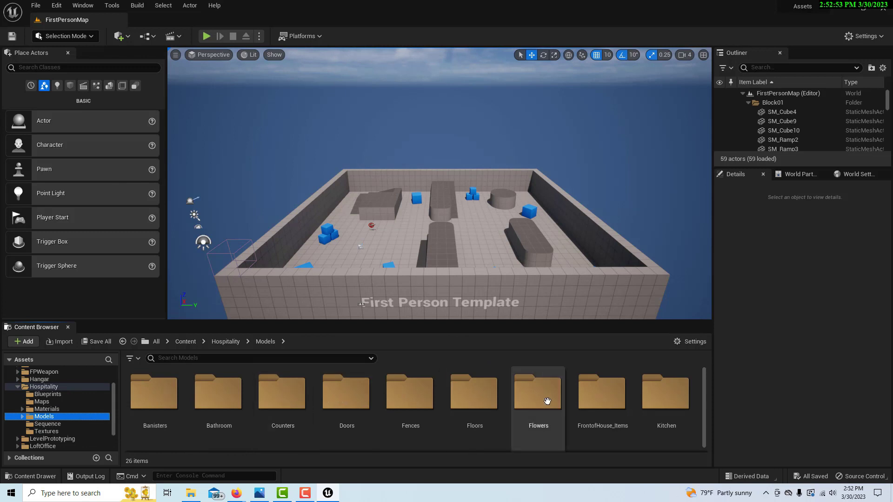
double_click(665, 399)
double_click(665, 404)
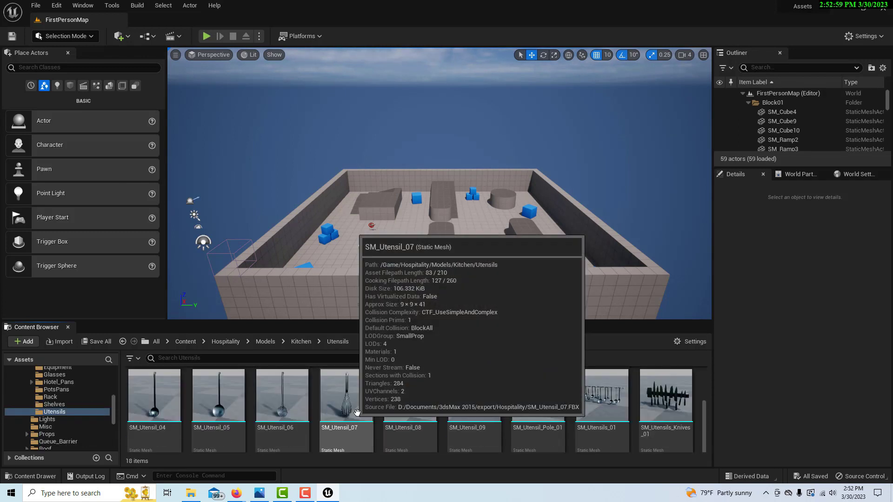
scroll(279, 411, "down", 1)
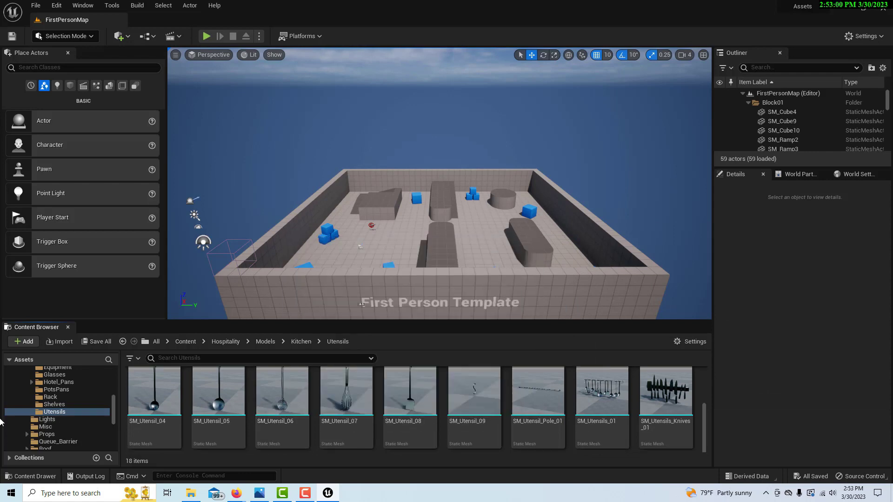
- View the Hospitality Lights meshes, then open the Models Bathroom folder
left_click(47, 420)
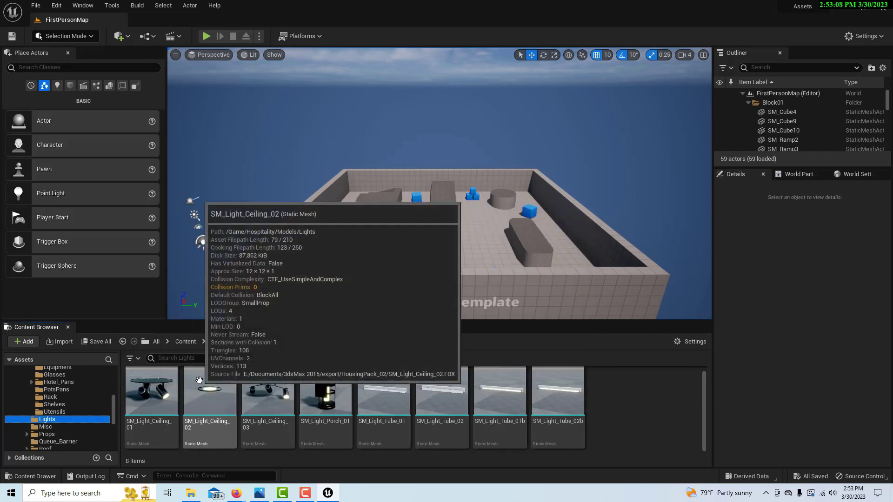
scroll(81, 403, "up", 5)
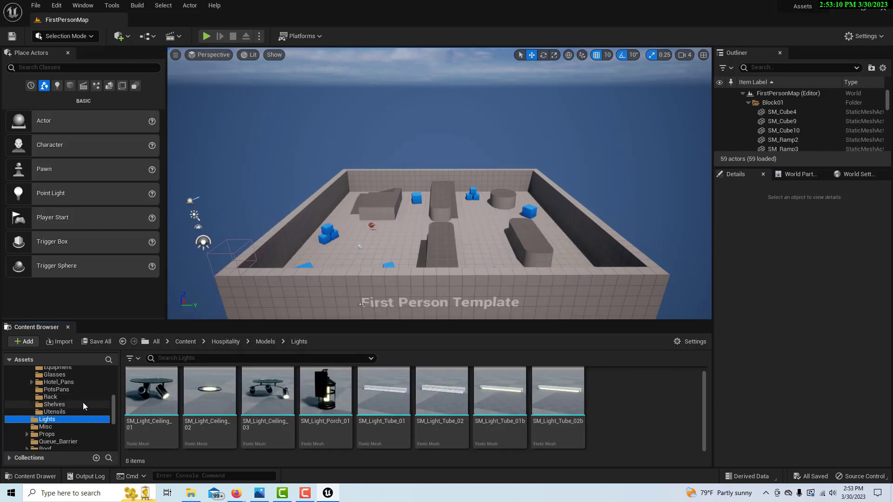
scroll(81, 403, "up", 1)
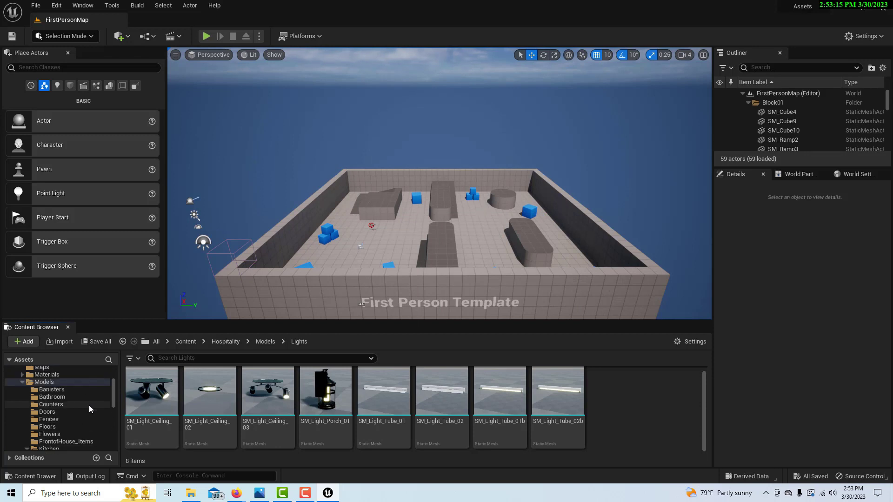
left_click(51, 398)
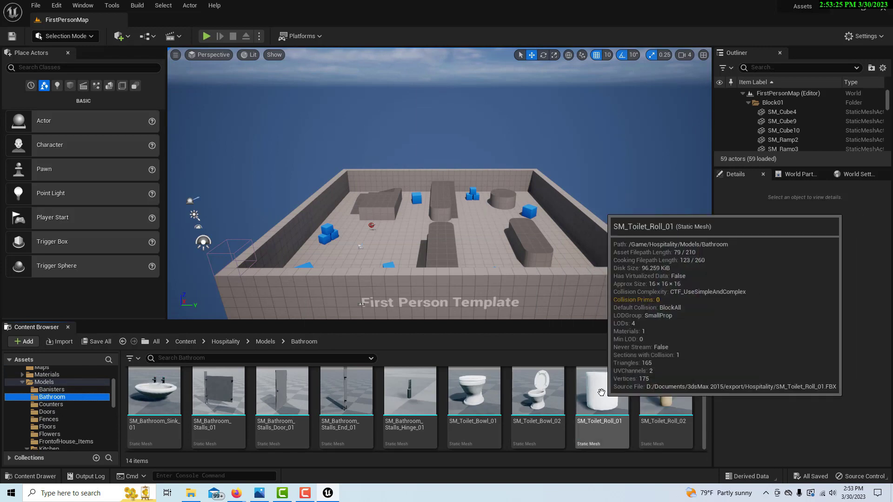
- Select SM_Toilet_Roll_01, SM_Toilet_Bowl_02, SM_Toilet_Bowl_01 and SM_Bathroom_Stalls_Hinge_01
left_click(599, 391)
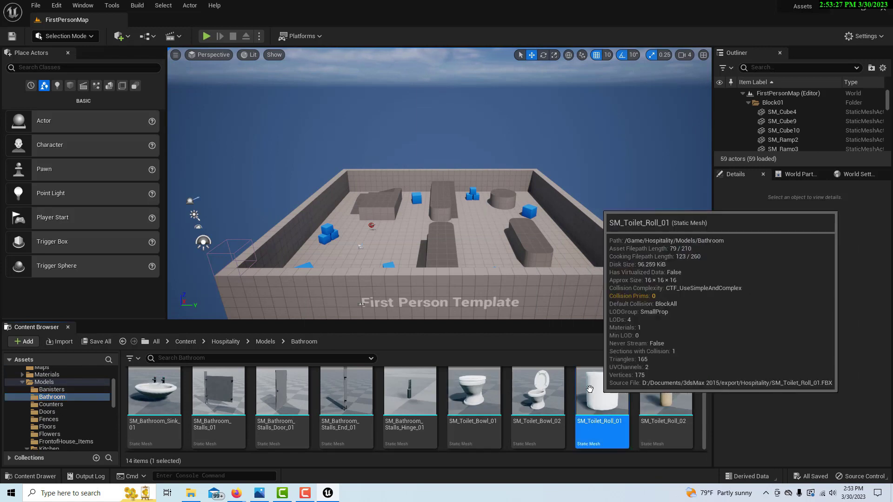
left_click(538, 391, "ctrl")
left_click(474, 391, "ctrl")
left_click(409, 391, "ctrl")
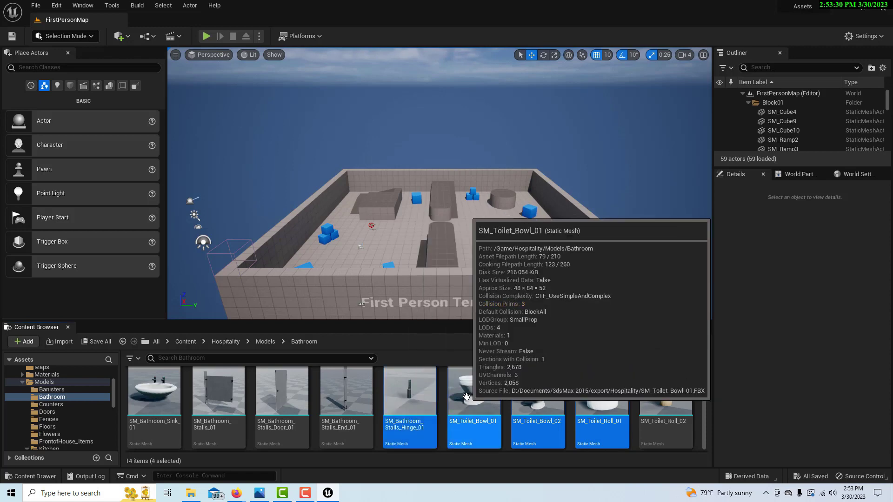
- Migrate the four selected meshes via Asset Actions and accept the Asset Report
right_click(467, 396)
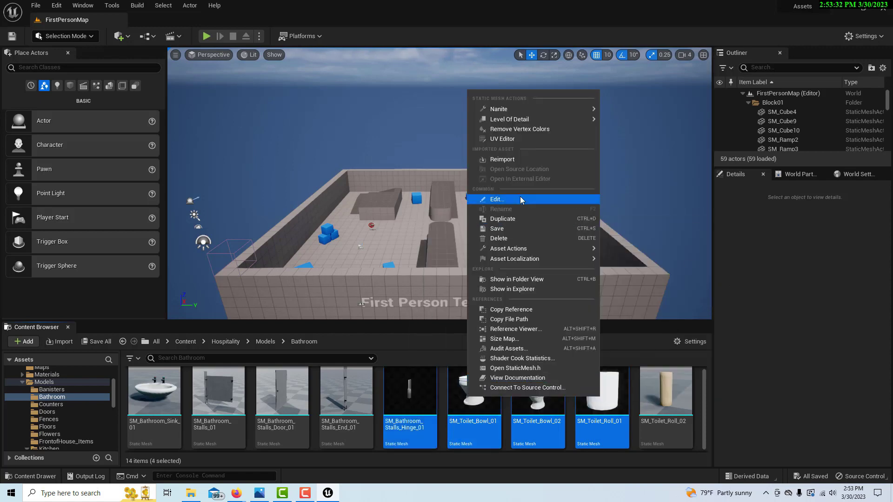
mouse_move(530, 249)
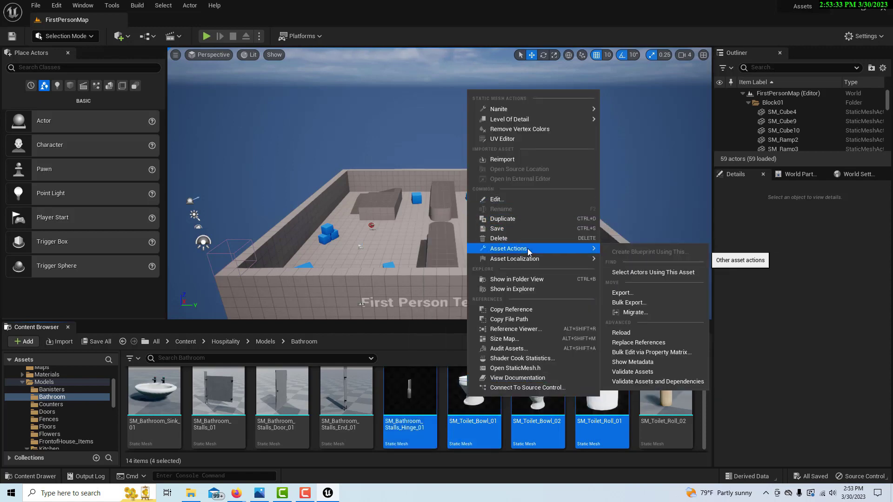
left_click(658, 312)
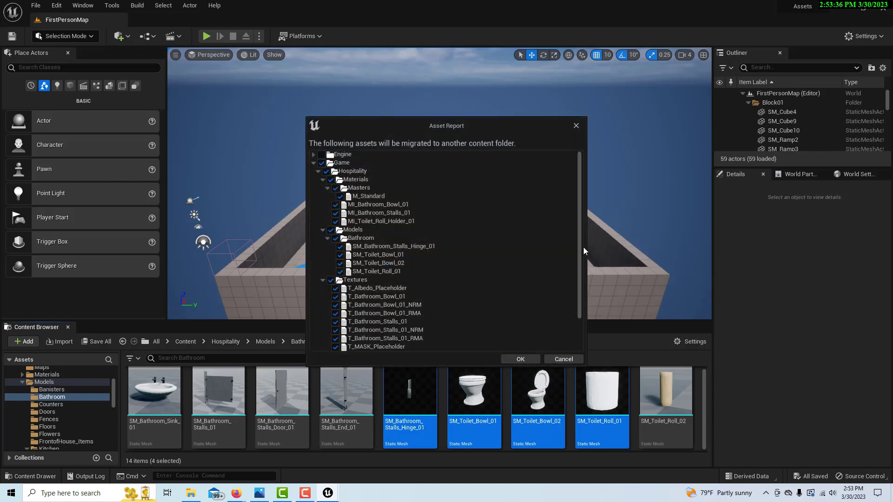
scroll(581, 245, "down", 3)
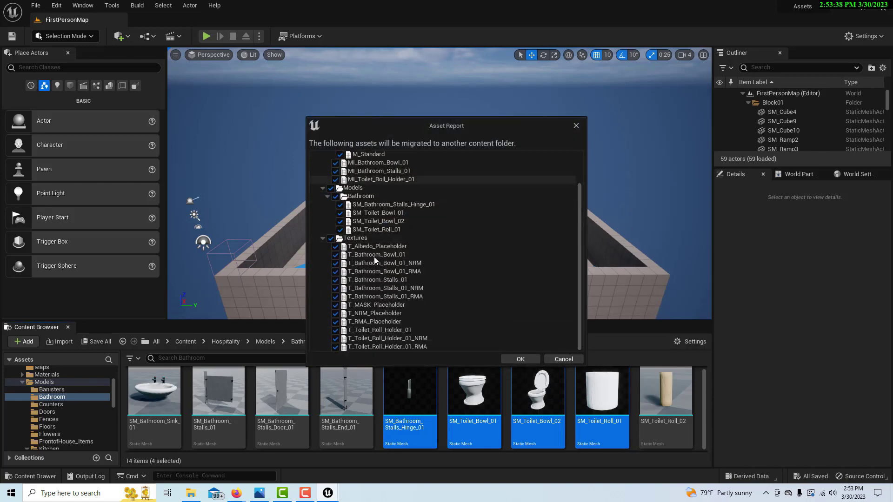
left_click(526, 360)
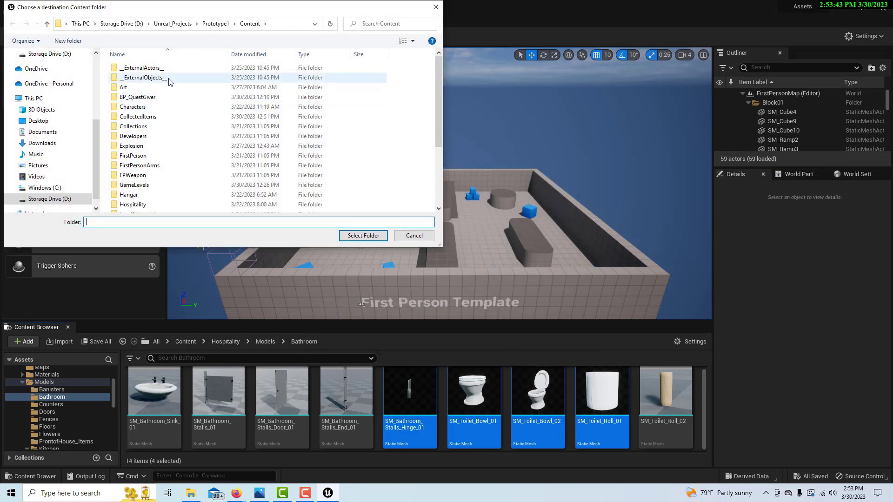
- Set D:\Unreal_Projects\Prototype1\Content as the migration destination and confirm
left_click(249, 23)
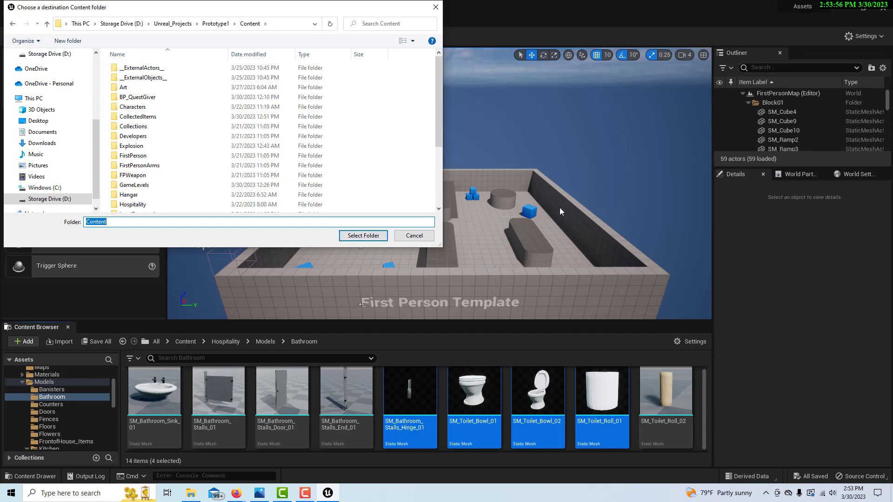
left_click(421, 236)
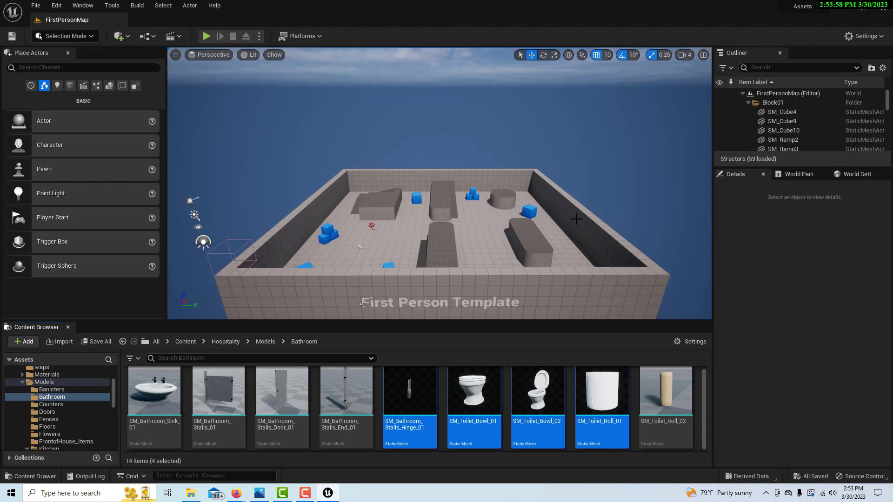